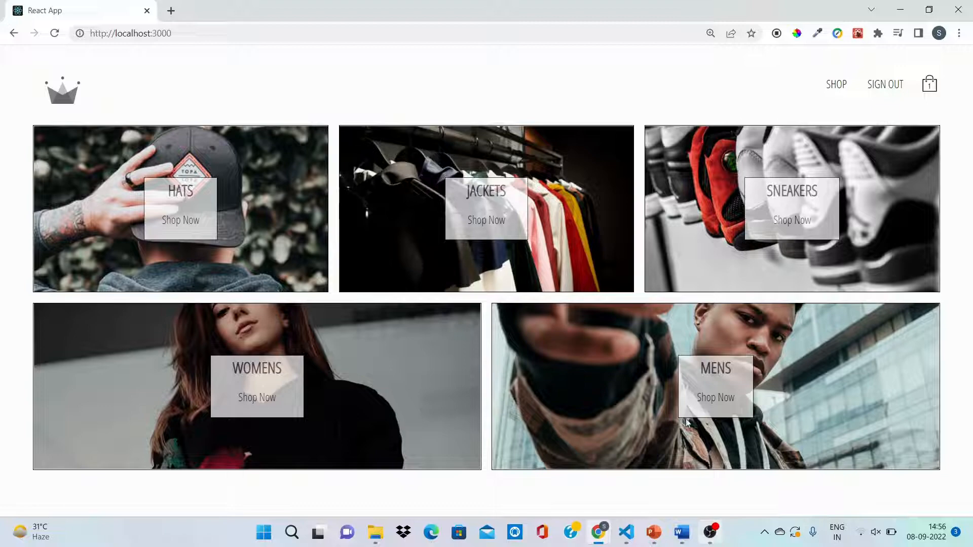
# Step: Search Google for netlify in a new tab, open the Netlify website and log in to the team overview
pyautogui.click(172, 12)
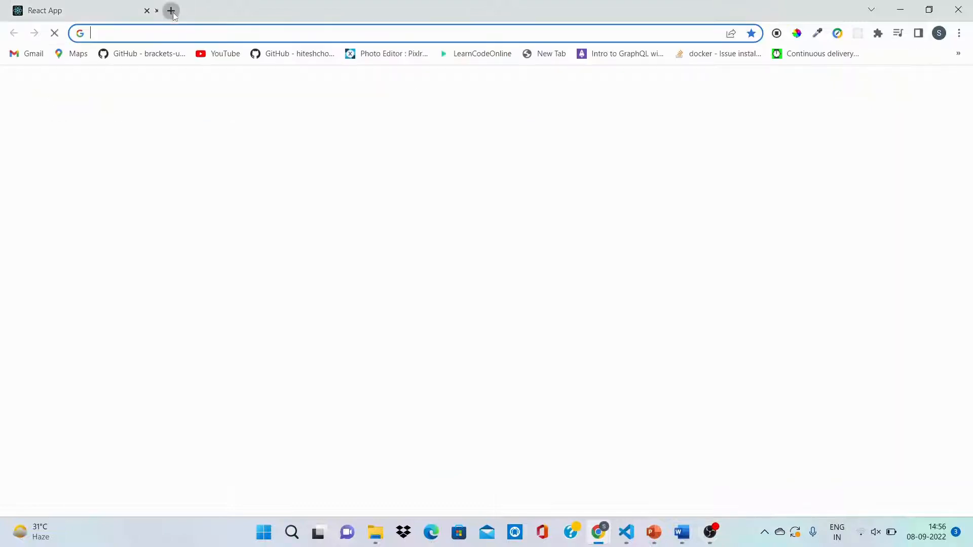
pyautogui.click(180, 32)
pyautogui.write('netl')
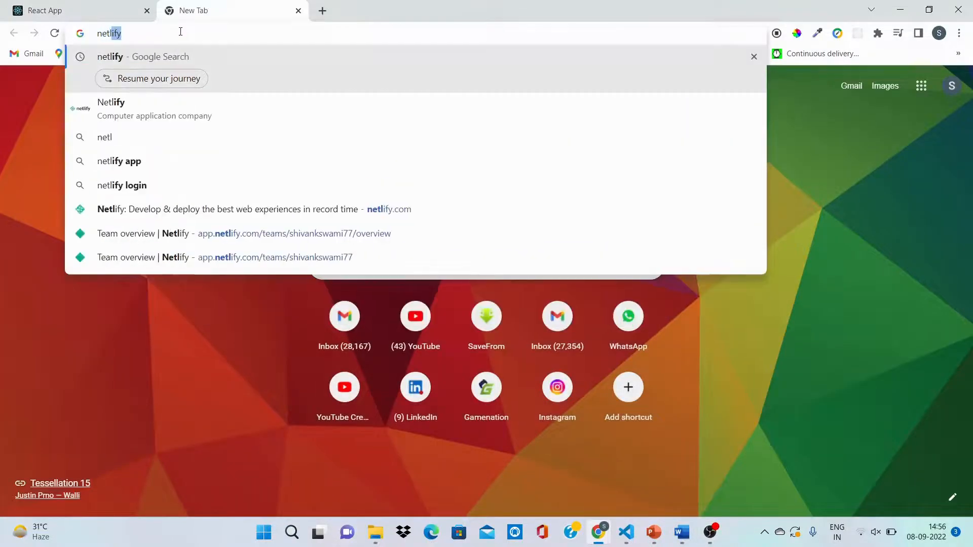
pyautogui.write('i')
pyautogui.press('Return')
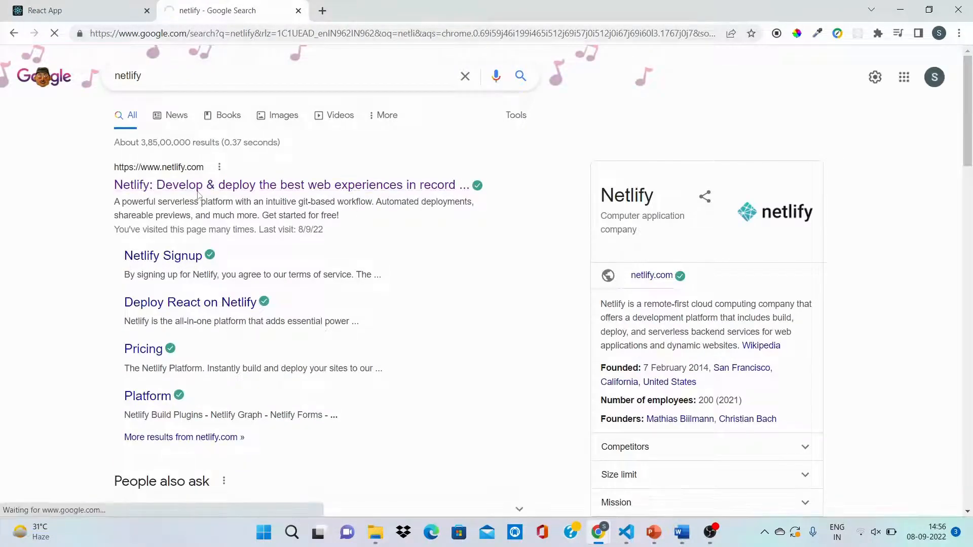
pyautogui.click(198, 187)
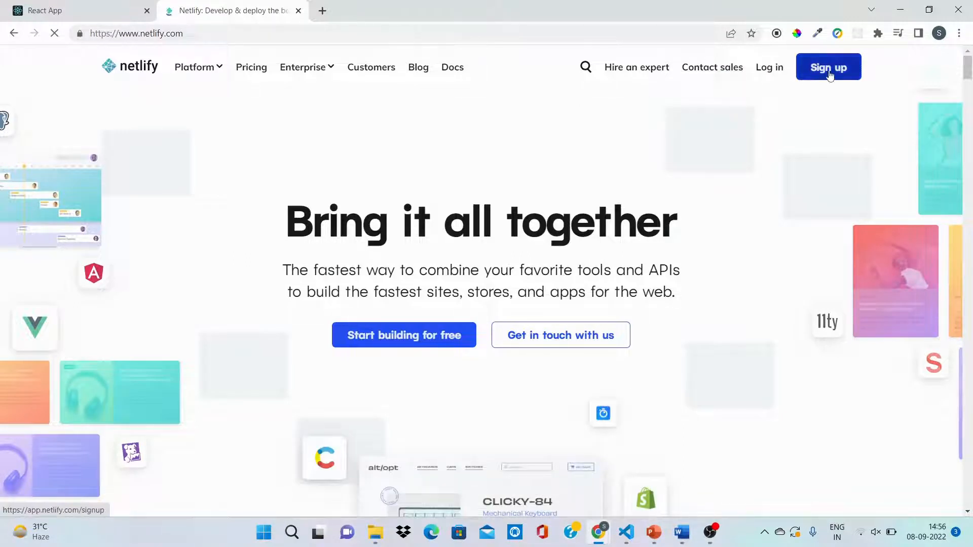
pyautogui.click(778, 69)
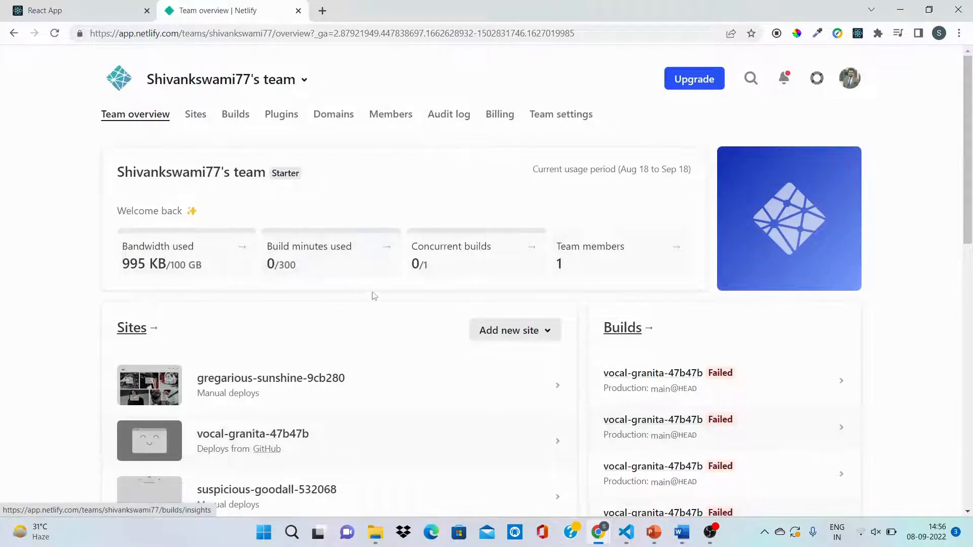
pyautogui.scroll(-7, 387, 305)
pyautogui.scroll(-5, 388, 305)
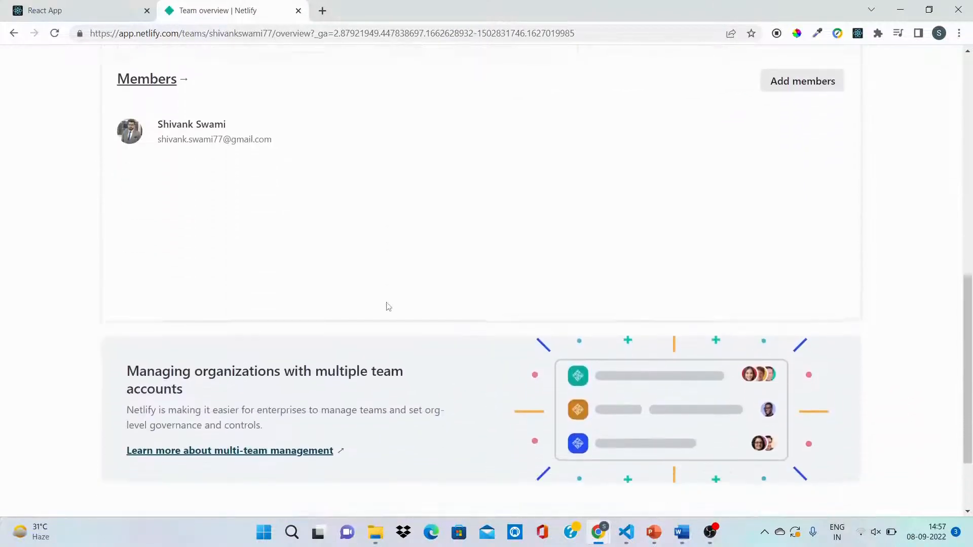
pyautogui.scroll(12, 388, 306)
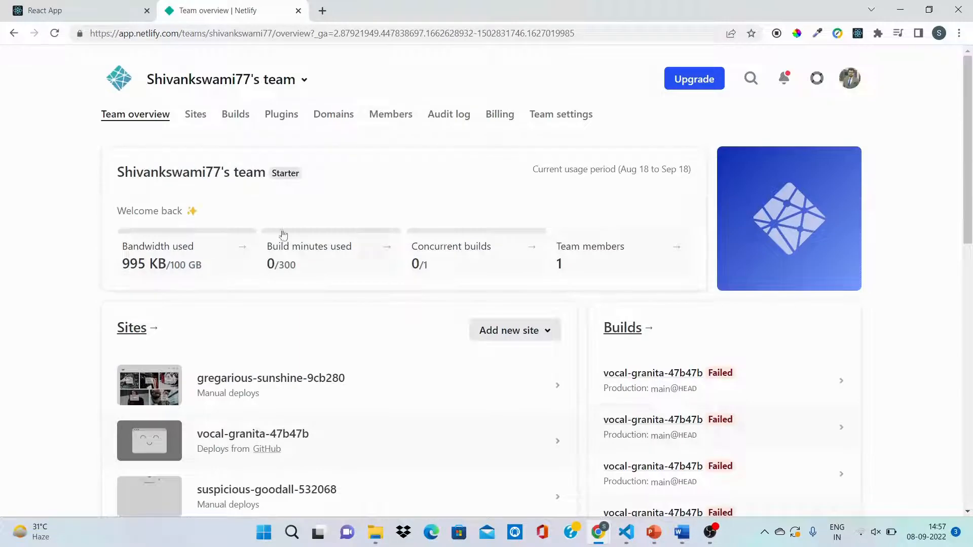
# Step: Switch to Visual Studio Code and run npm run build in the E-Commerce-App PowerShell terminal
pyautogui.click(120, 6)
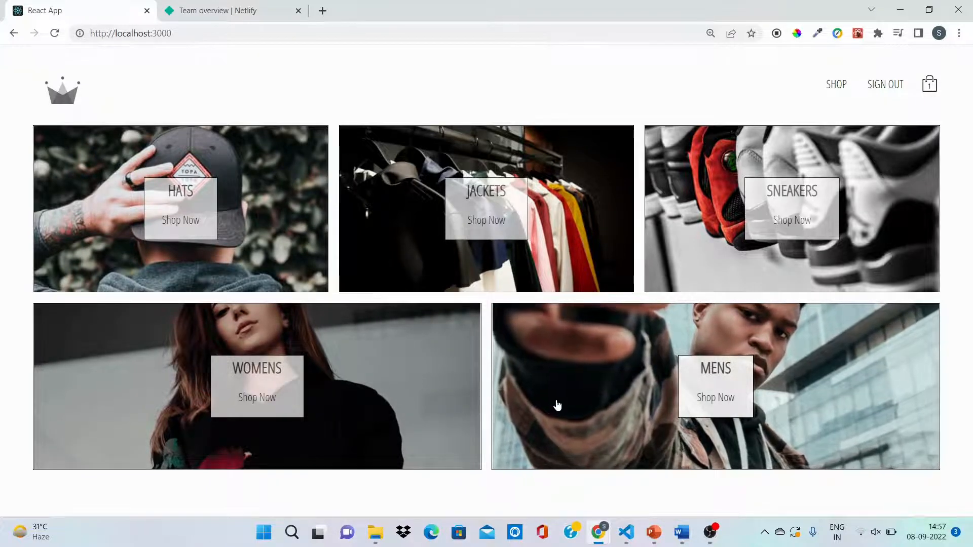
pyautogui.click(630, 536)
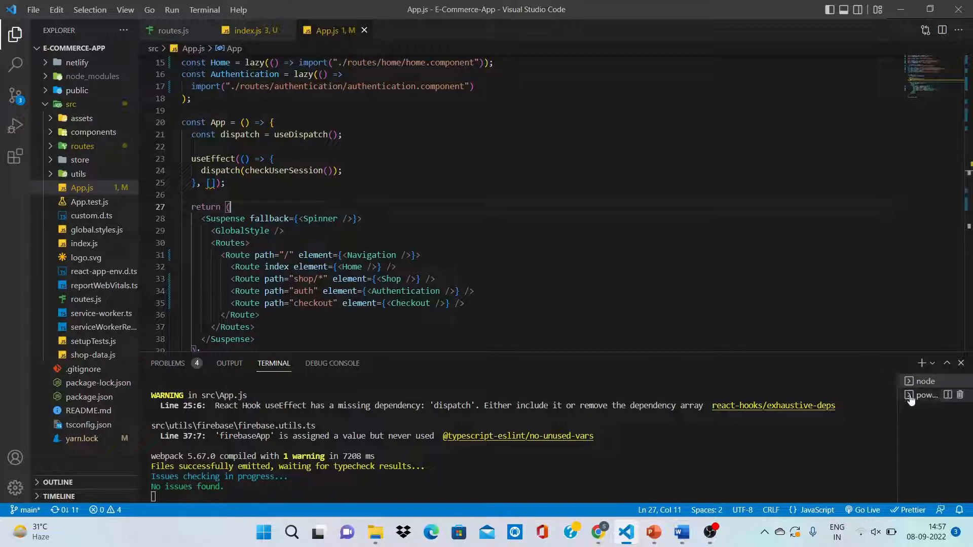
pyautogui.click(933, 396)
pyautogui.write('npm run ')
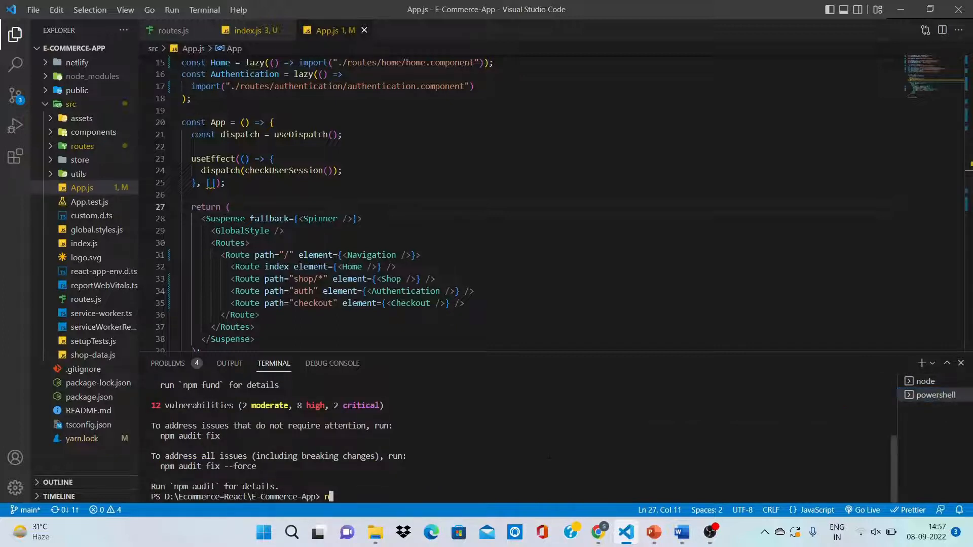
pyautogui.write('build')
pyautogui.press('Return')
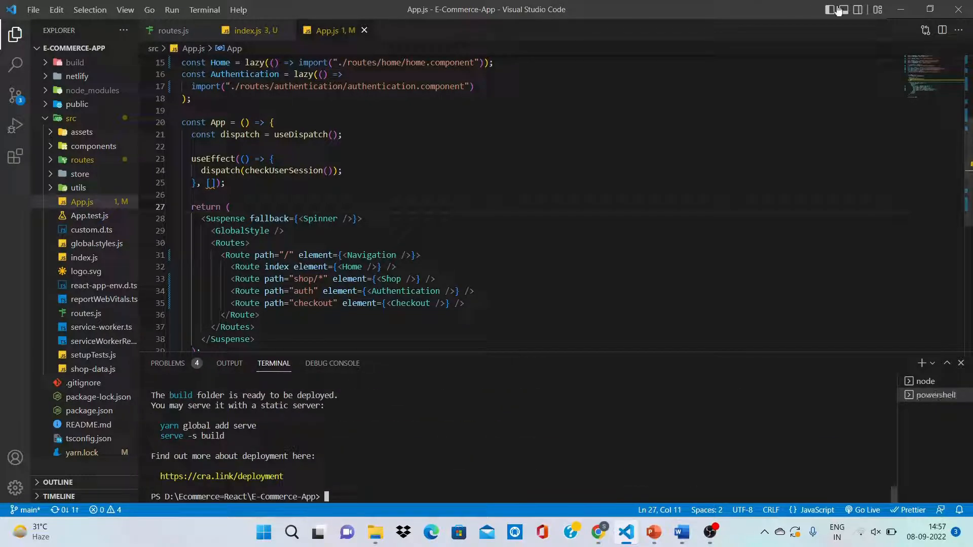
pyautogui.click(901, 10)
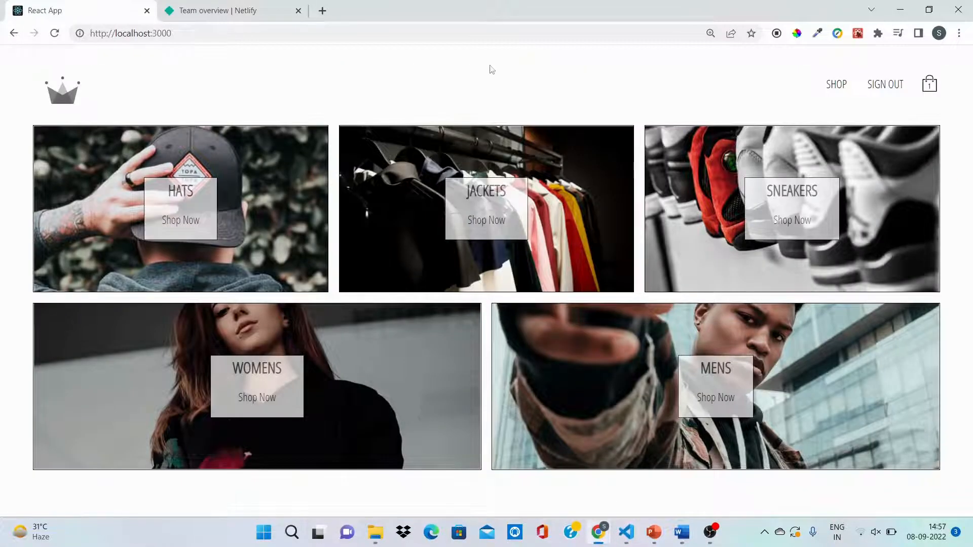
# Step: Return to Netlify in the browser and look through the team overview and the list of builds
pyautogui.click(249, 5)
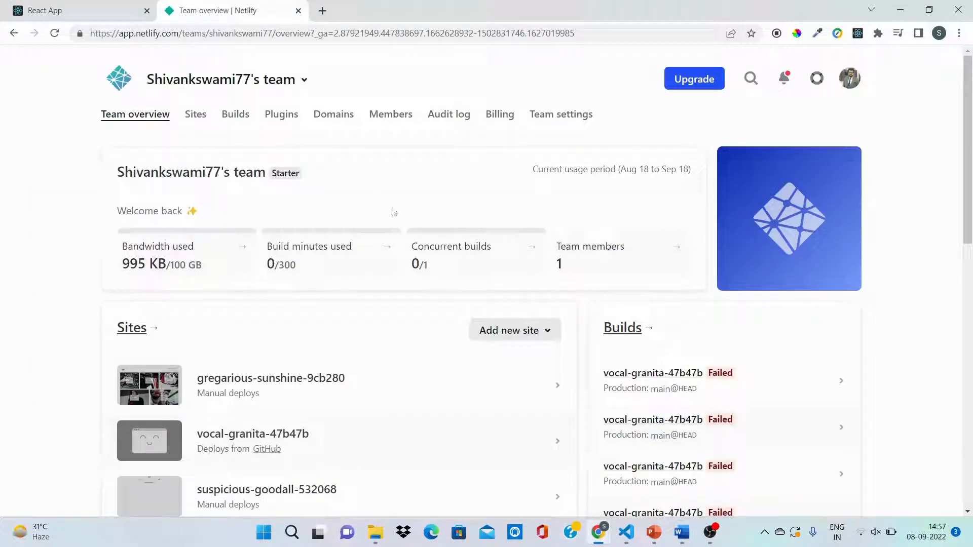
pyautogui.scroll(-7, 320, 321)
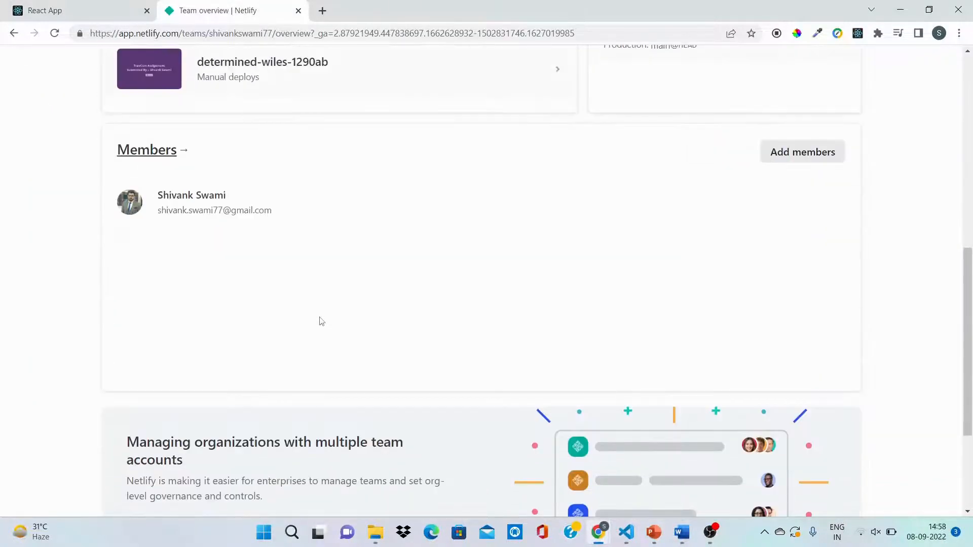
pyautogui.scroll(7, 321, 321)
pyautogui.scroll(3, 319, 321)
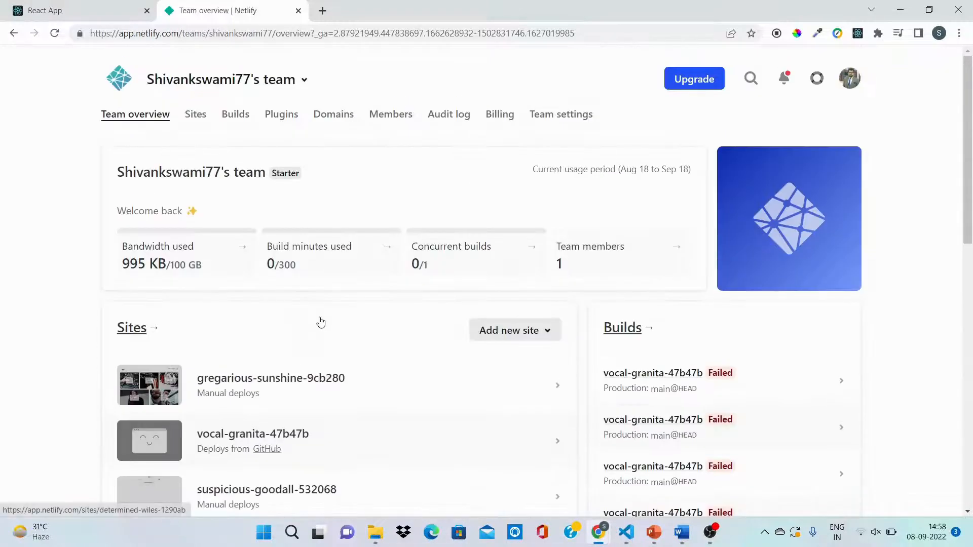
pyautogui.click(232, 116)
pyautogui.scroll(-5, 323, 255)
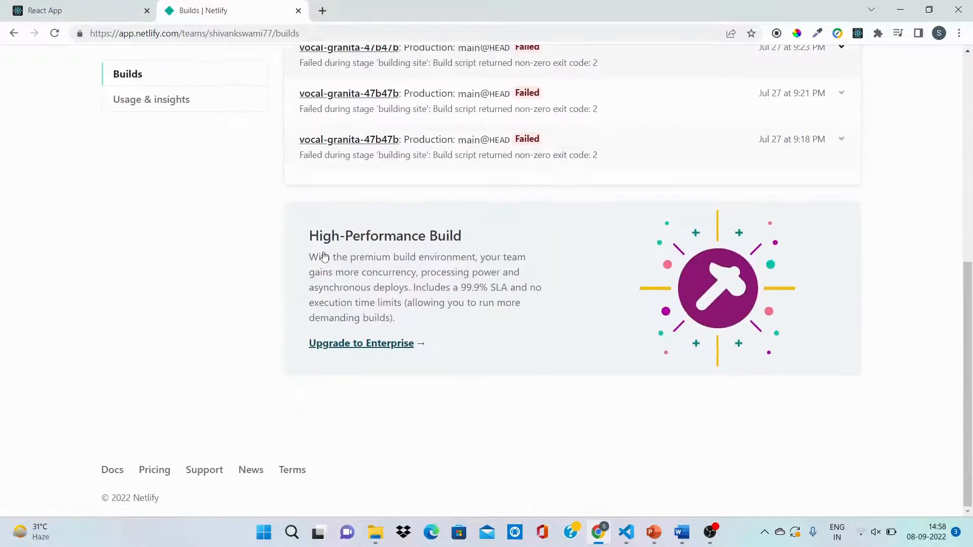
pyautogui.scroll(8, 324, 252)
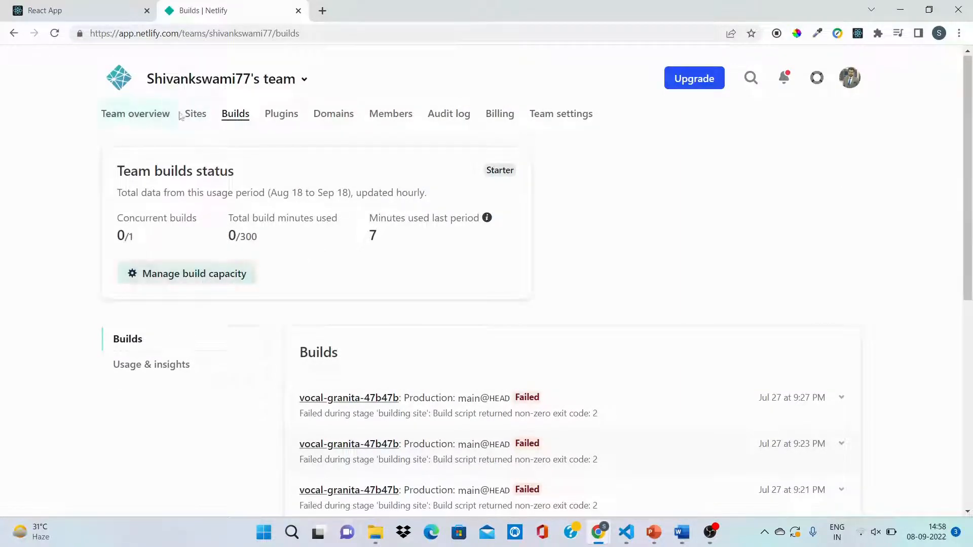
# Step: From the team's sites list, browse for a folder to deploy without Git and open Local Disk (D:)
pyautogui.click(161, 116)
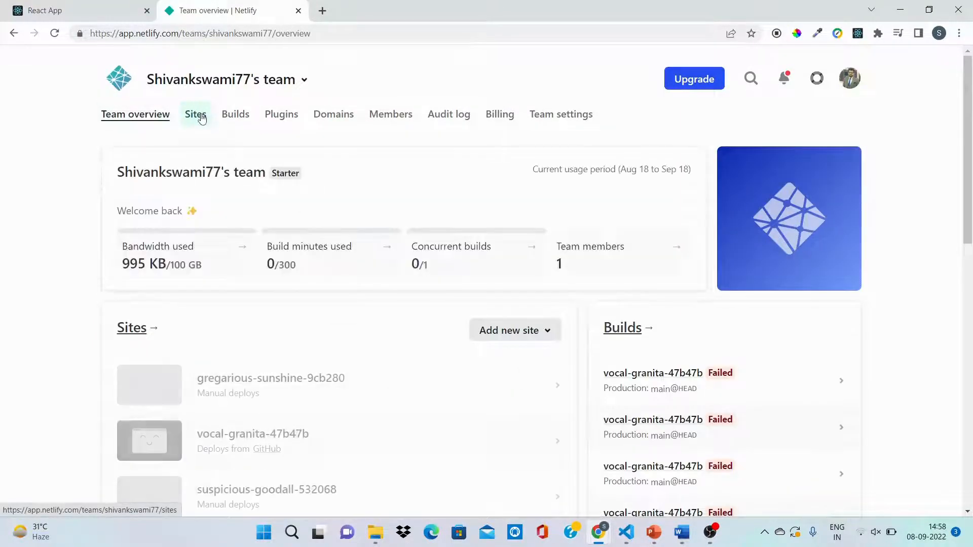
pyautogui.click(196, 117)
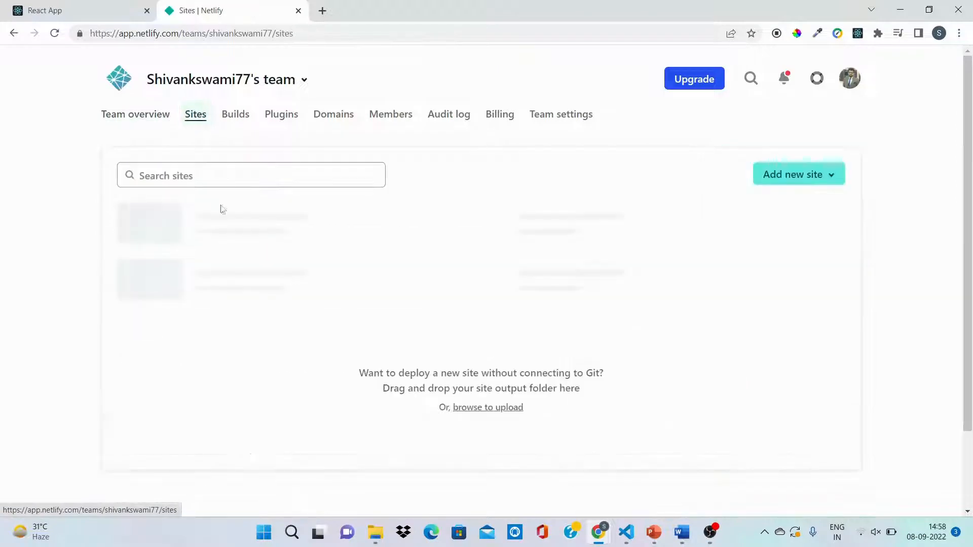
pyautogui.scroll(-1, 223, 213)
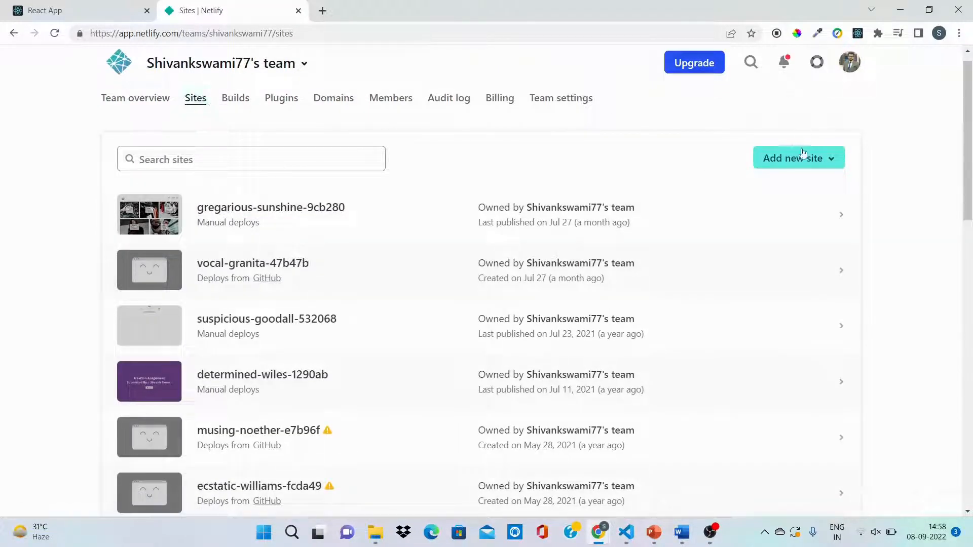
pyautogui.click(820, 159)
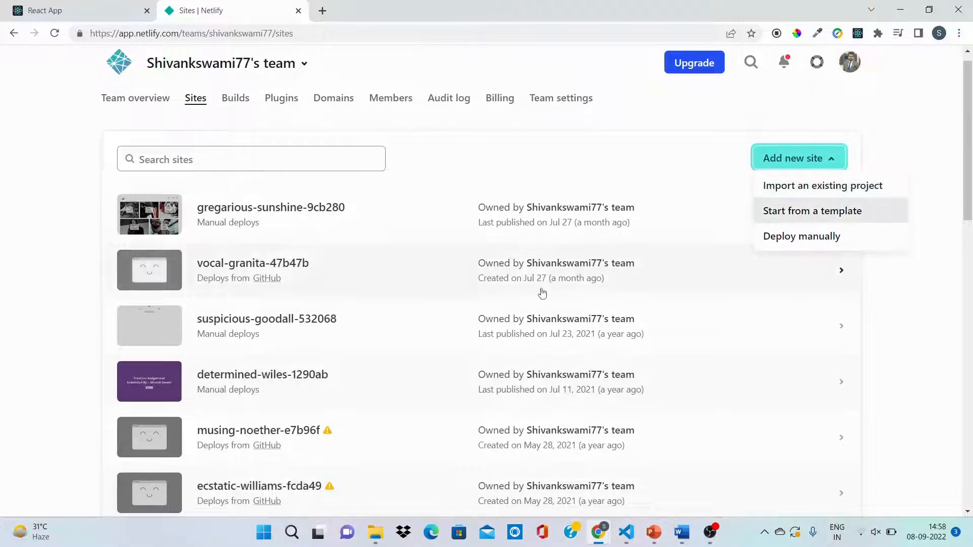
pyautogui.scroll(-10, 542, 293)
pyautogui.scroll(-5, 542, 293)
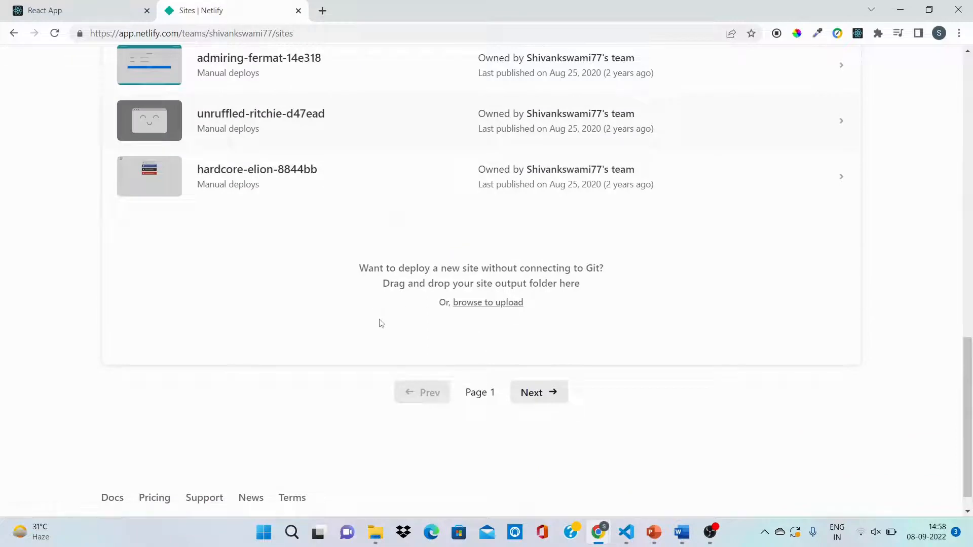
pyautogui.click(478, 307)
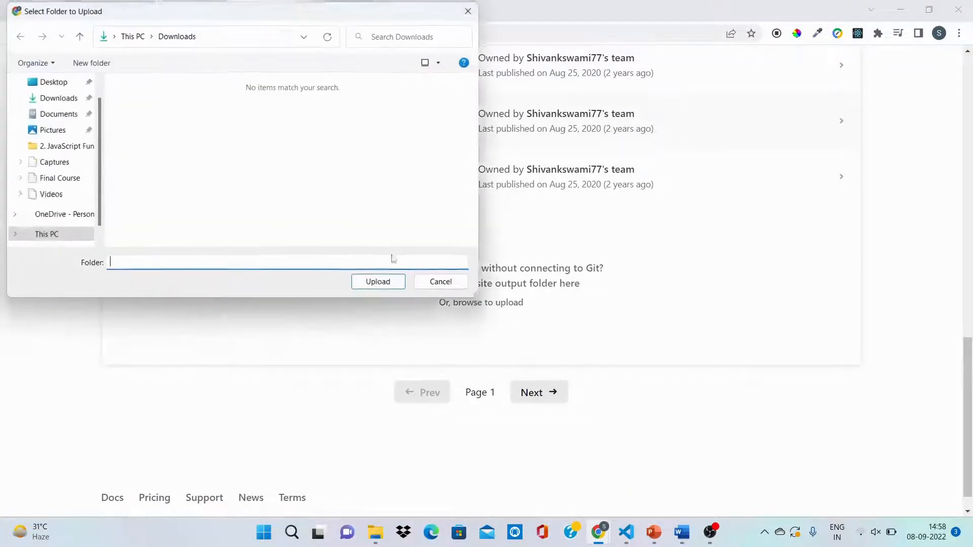
pyautogui.click(51, 235)
pyautogui.doubleClick(334, 225)
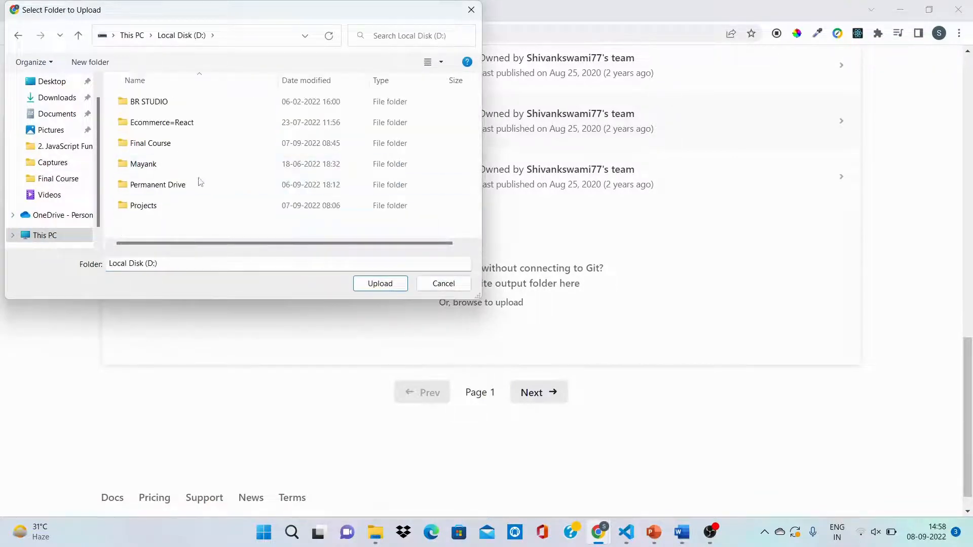
pyautogui.click(185, 205)
pyautogui.doubleClick(185, 206)
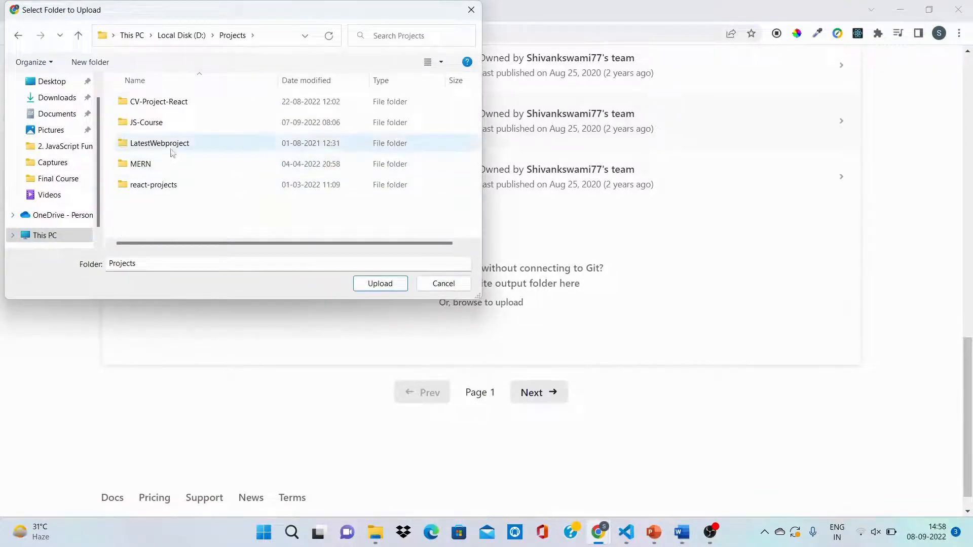
pyautogui.click(23, 41)
# Step: Select the build folder inside Ecommerce=React\E-Commerce-App and upload its files as a new Netlify site
pyautogui.doubleClick(152, 120)
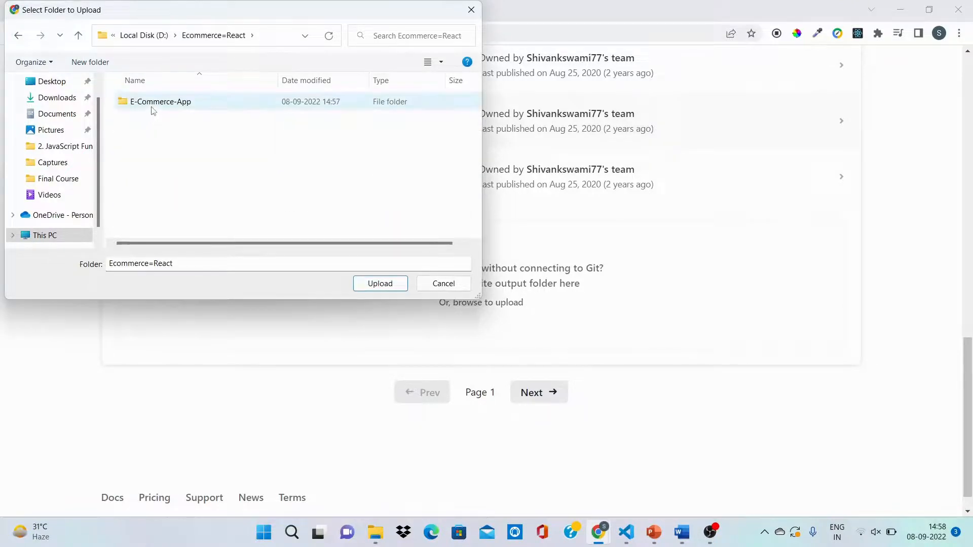
pyautogui.doubleClick(152, 107)
pyautogui.doubleClick(156, 107)
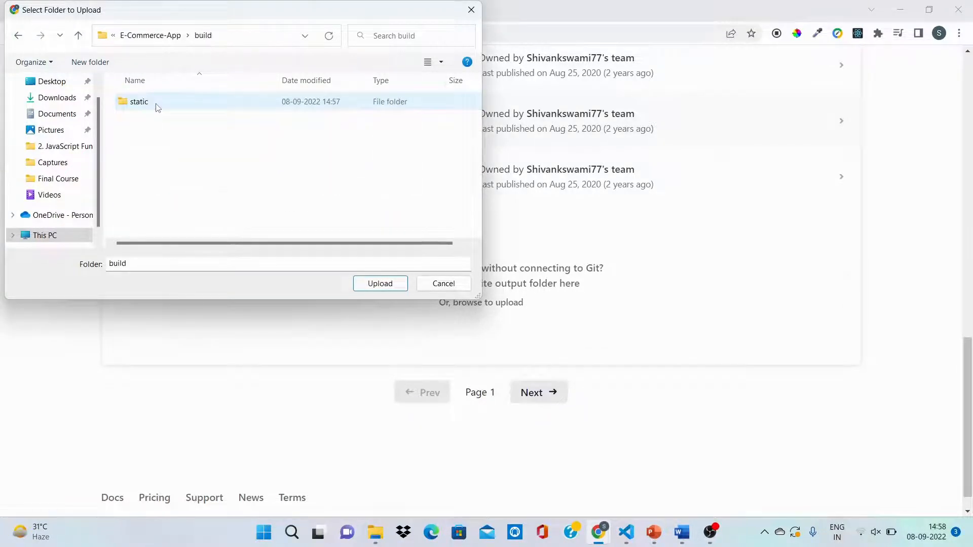
pyautogui.doubleClick(157, 108)
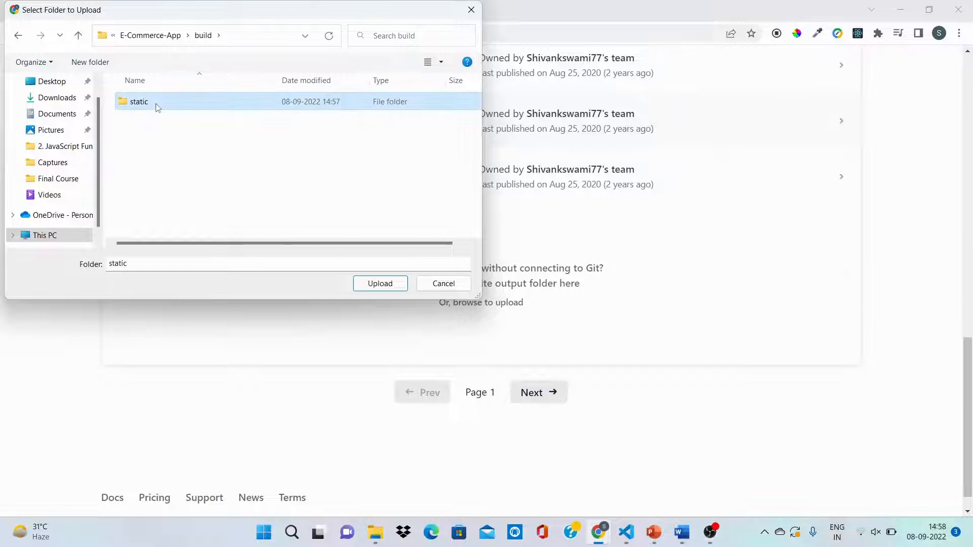
pyautogui.click(25, 37)
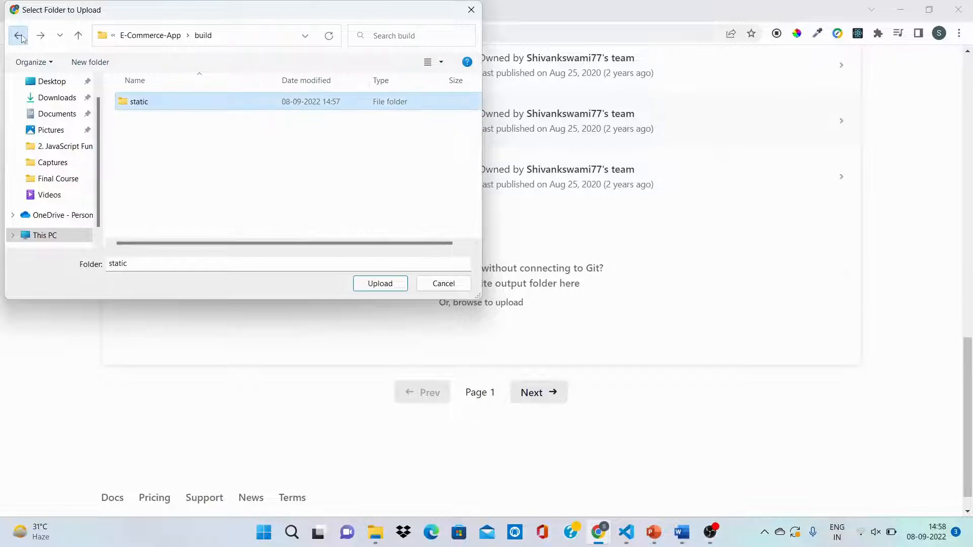
pyautogui.click(25, 36)
pyautogui.click(380, 283)
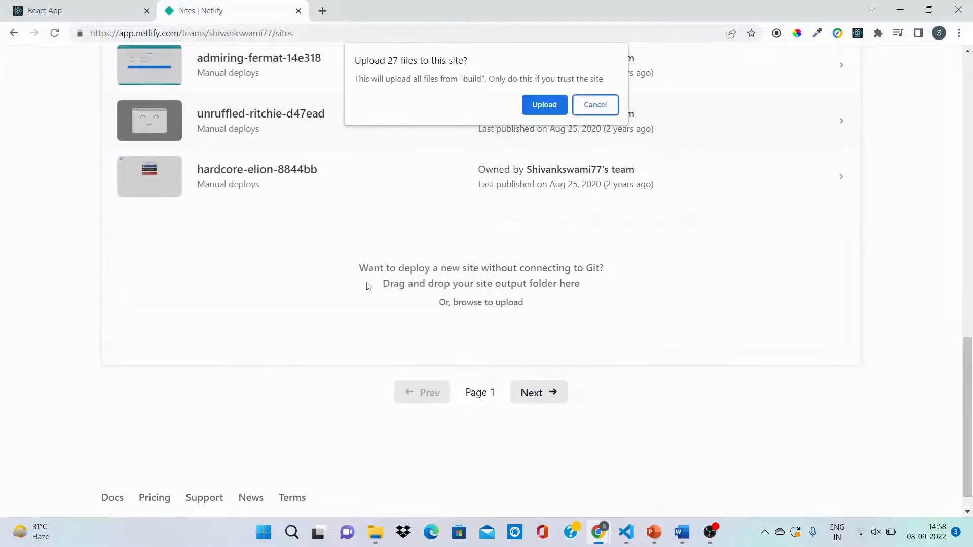
pyautogui.click(545, 99)
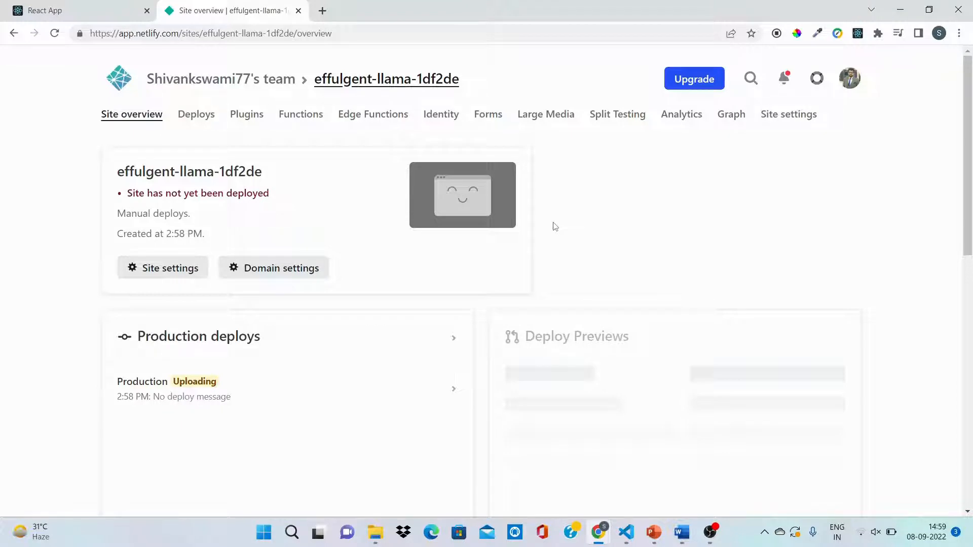
# Step: Open the new site's production deploy and review its deploy summary and deploy log
pyautogui.click(449, 391)
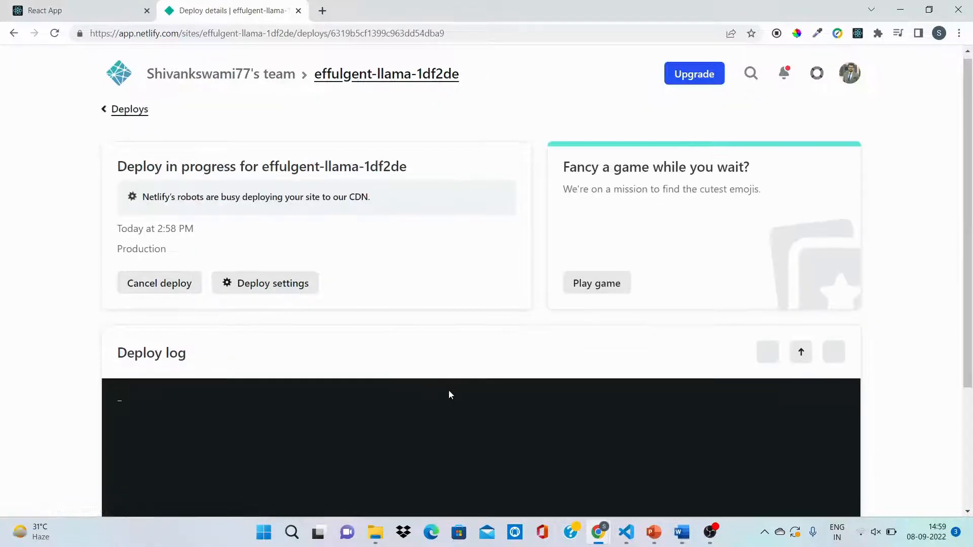
pyautogui.scroll(-3, 449, 395)
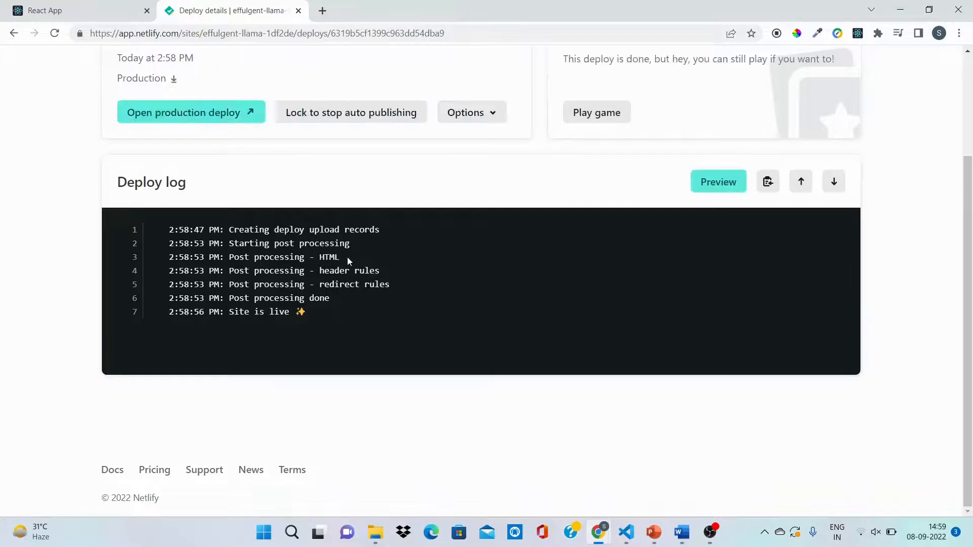
pyautogui.scroll(-5, 342, 391)
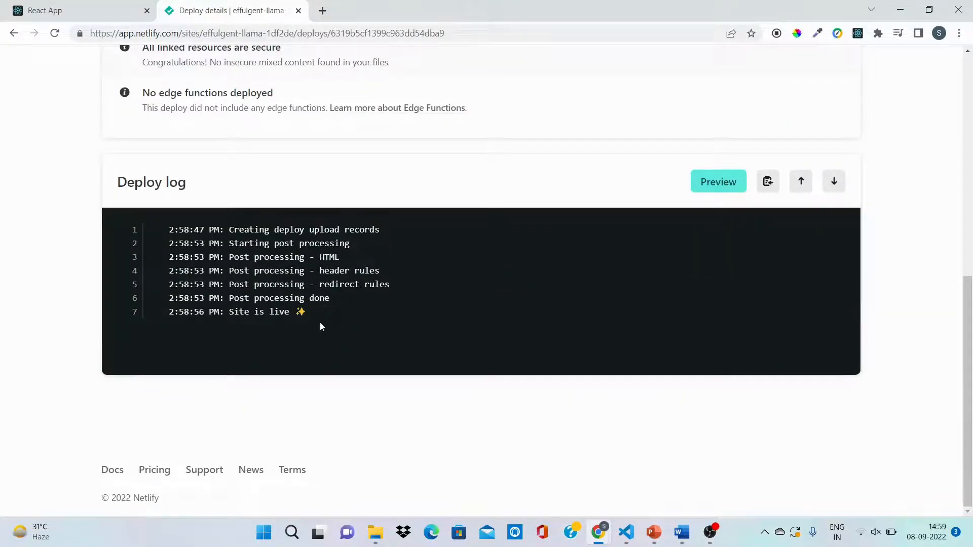
pyautogui.scroll(8, 321, 327)
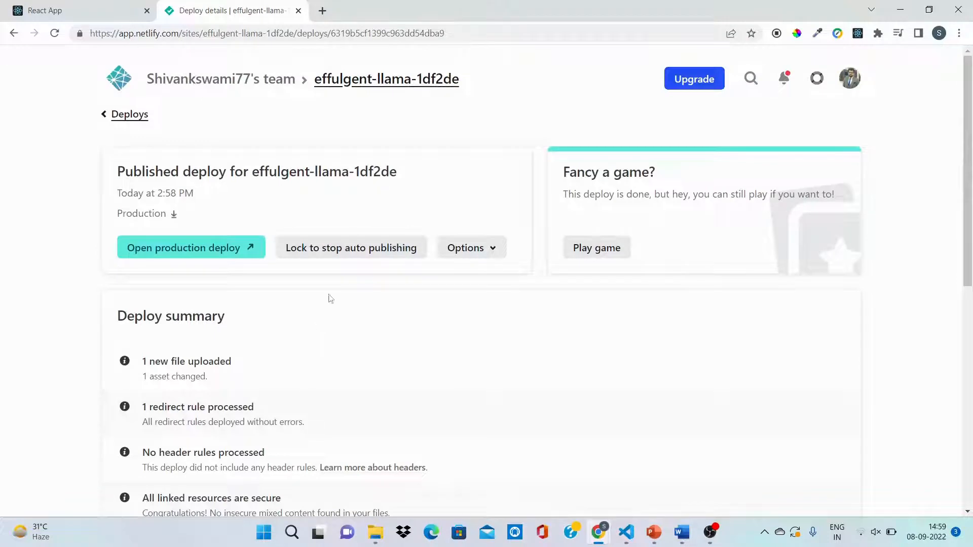
# Step: Copy the deployed site's netlify.app address from its site overview and load it in a new browser tab
pyautogui.click(338, 86)
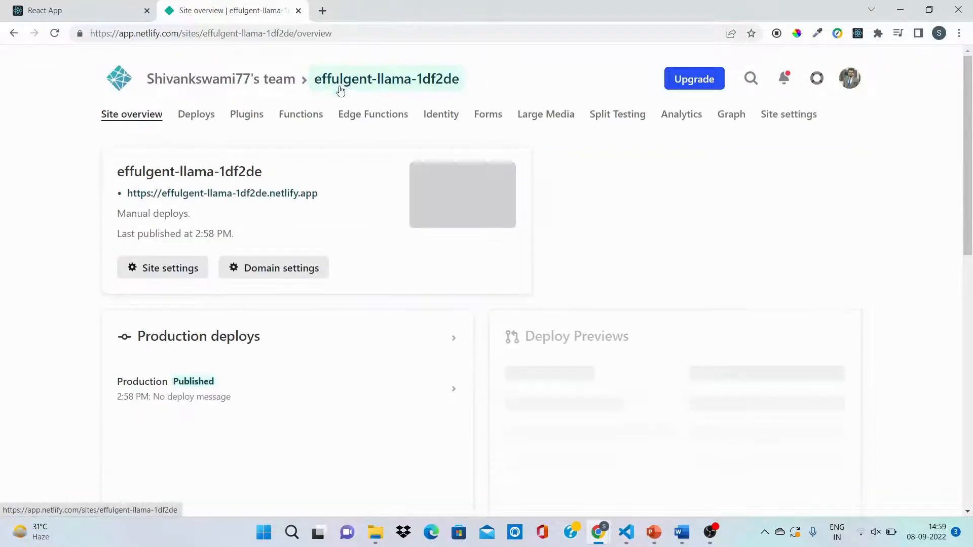
pyautogui.moveTo(330, 195); pyautogui.dragTo(127, 198)
pyautogui.hotkey('ctrl', 'c')
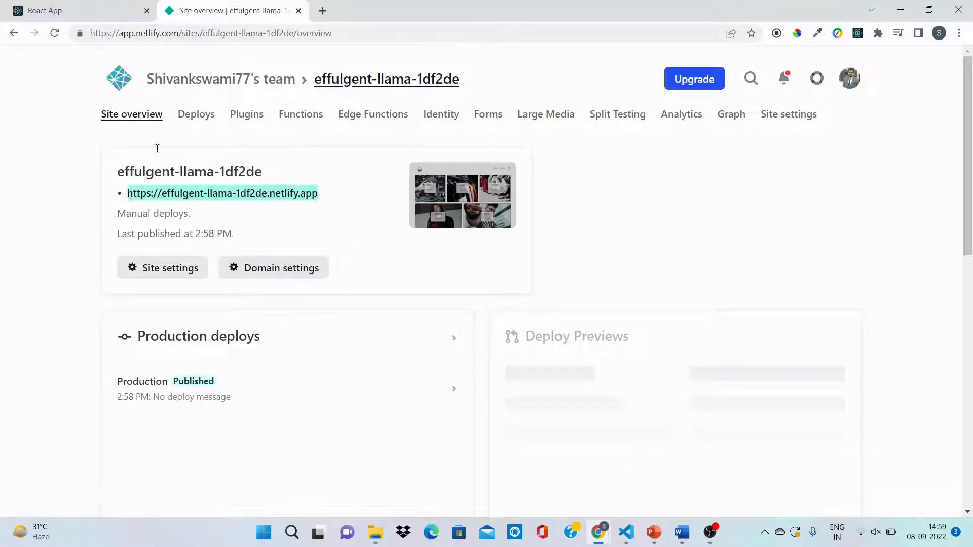
pyautogui.click(323, 11)
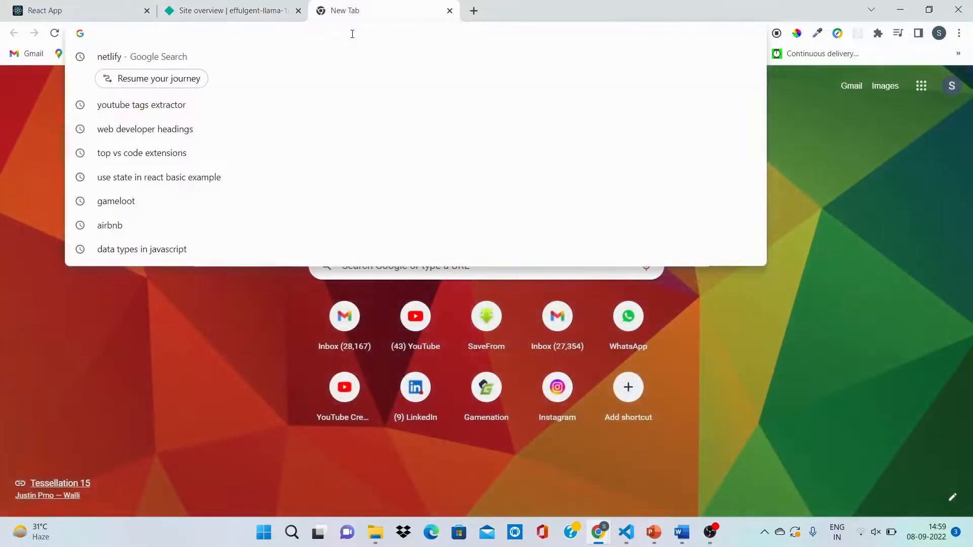
pyautogui.hotkey('ctrl', 'v')
pyautogui.press('Return')
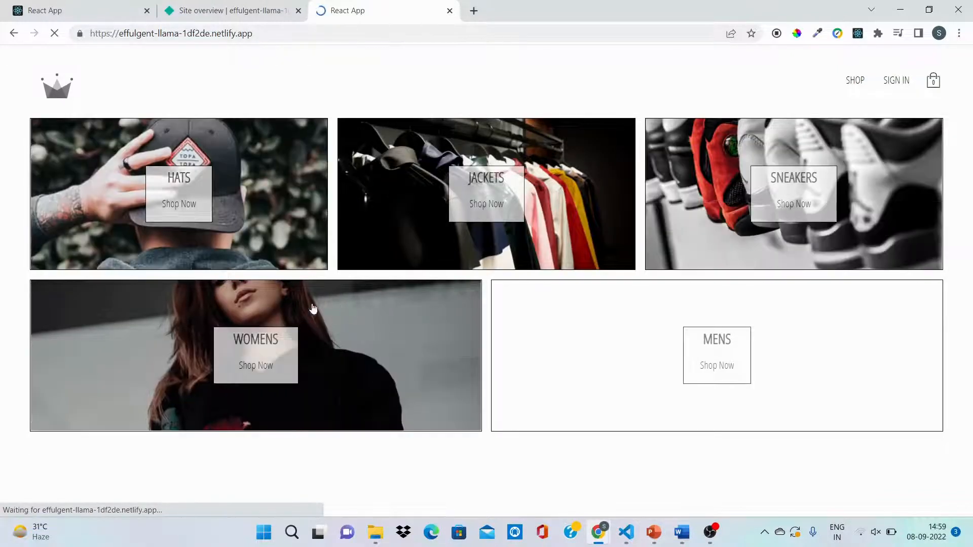
# Step: View the Hats category on the deployed site and compare it with the Jackets category of the localhost:3000 version
pyautogui.click(222, 214)
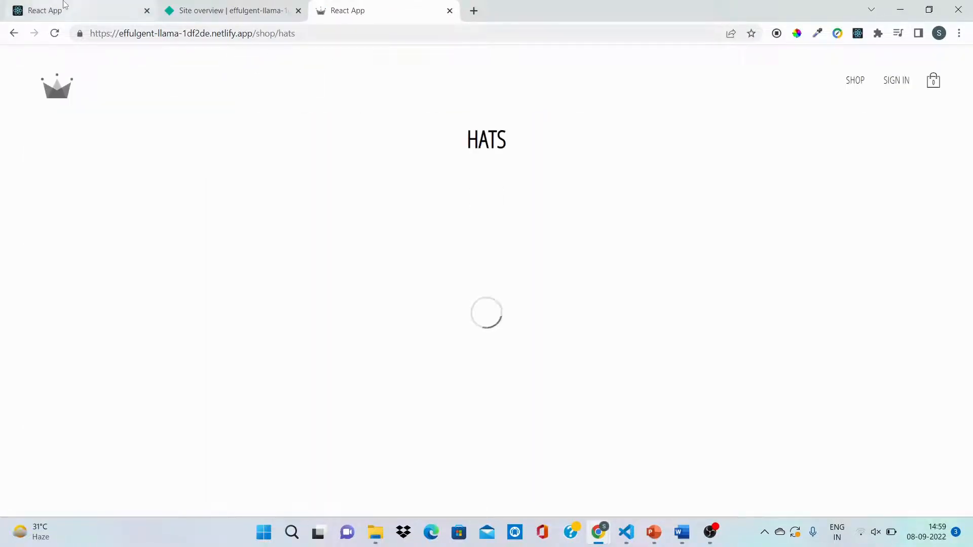
pyautogui.click(63, 10)
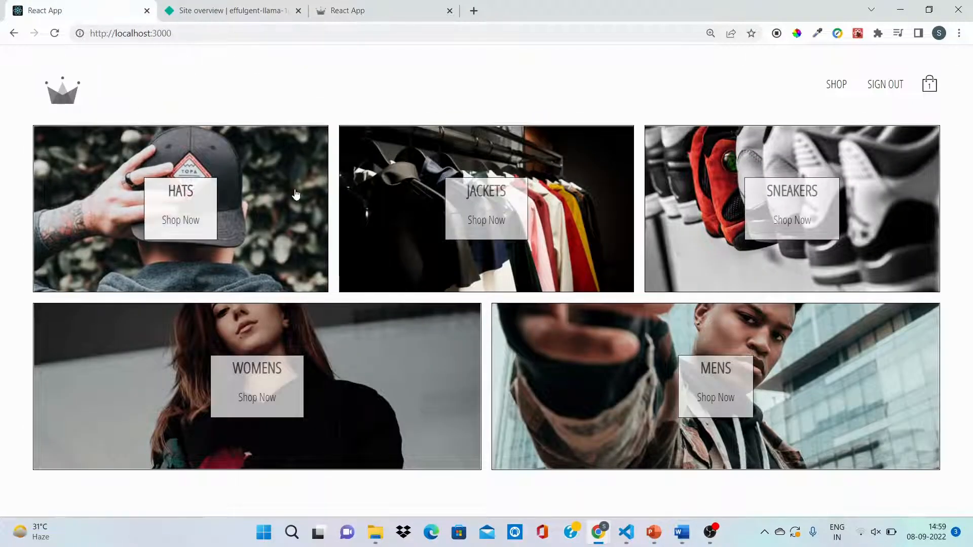
pyautogui.click(558, 201)
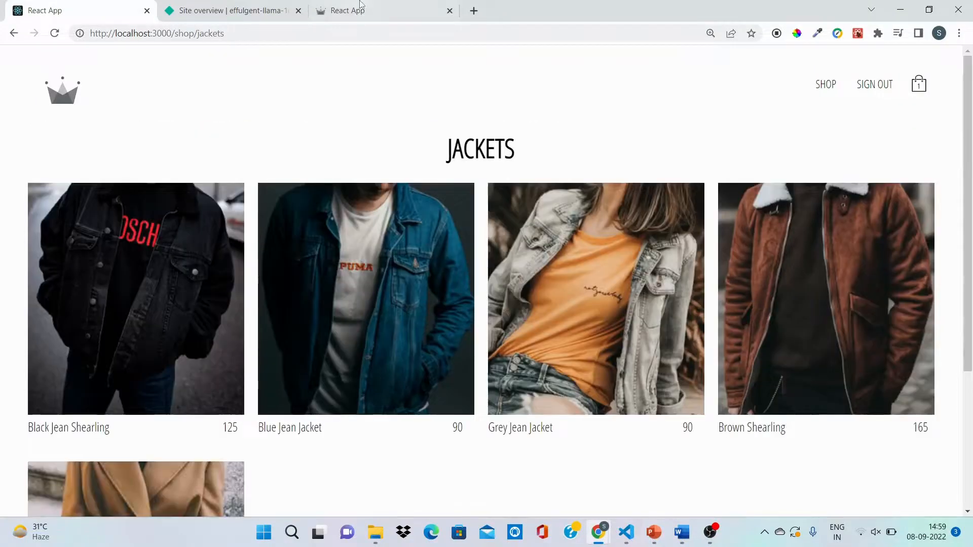
pyautogui.click(349, 10)
pyautogui.moveTo(528, 247)
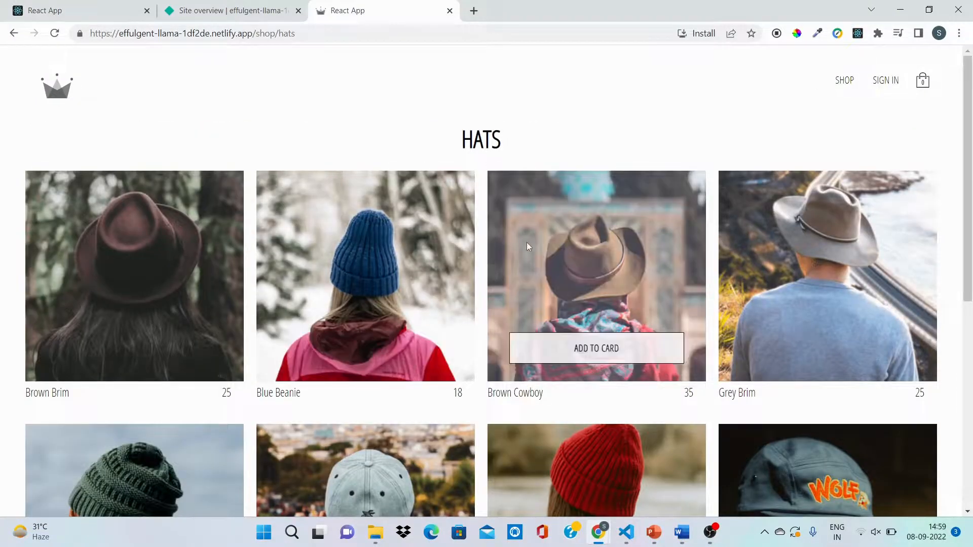